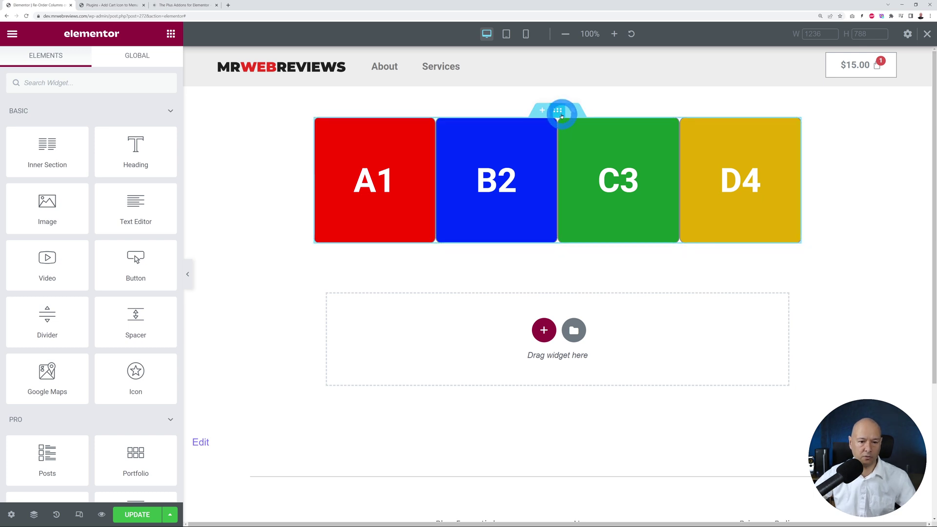
- Switch on Reverse Columns for tablet and mobile, then preview at tablet width (D4, C3, B2, A1)
{"action": "left_click", "coordinate": [560, 112]}
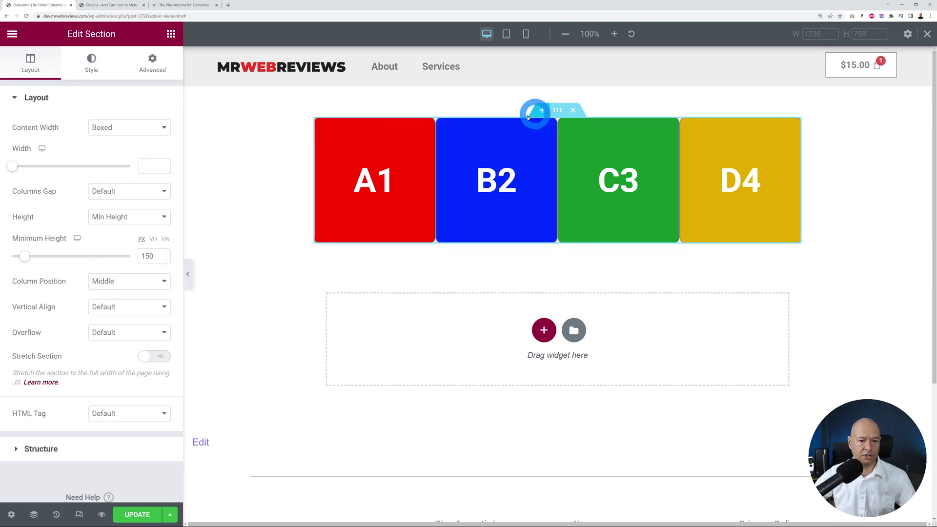
{"action": "left_click", "coordinate": [148, 63]}
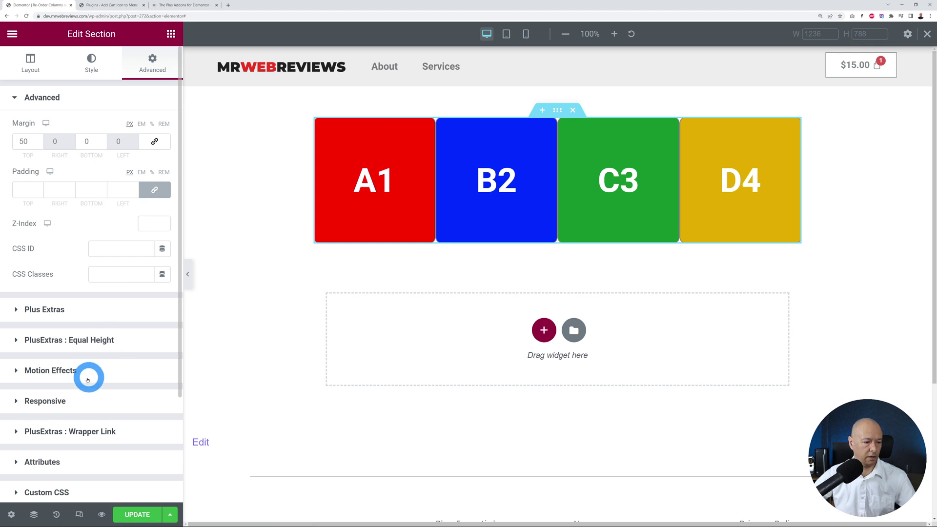
{"action": "left_click", "coordinate": [68, 400]}
{"action": "scroll", "coordinate": [110, 313], "scroll_direction": "down", "scroll_amount": 3}
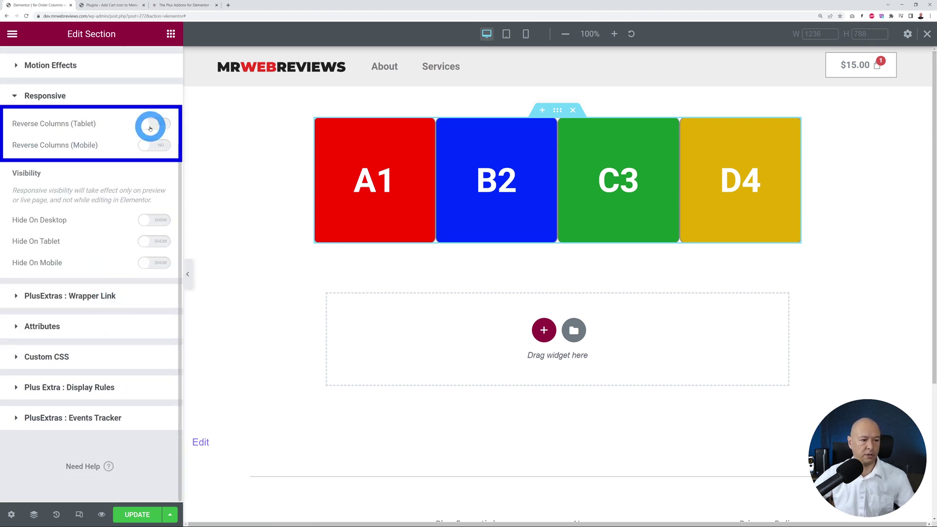
{"action": "left_click", "coordinate": [154, 123]}
{"action": "left_click", "coordinate": [154, 145]}
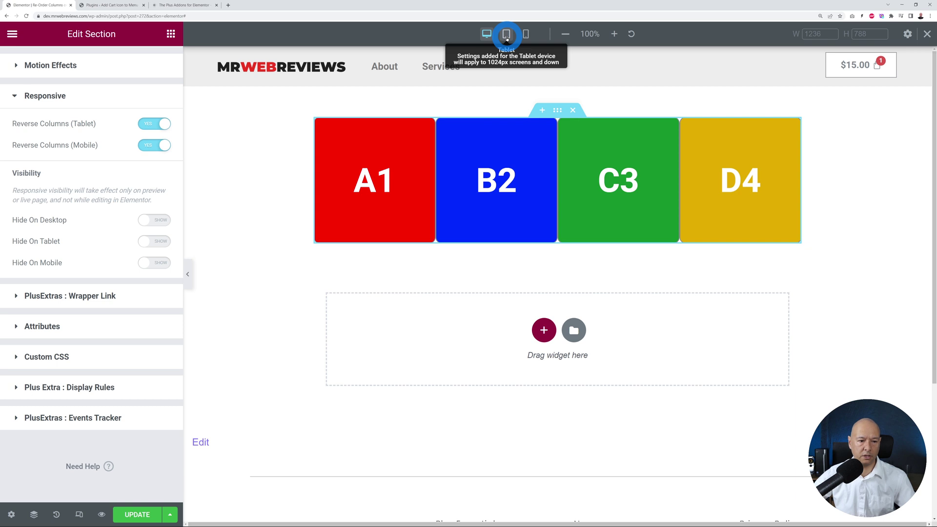
{"action": "left_click", "coordinate": [507, 34]}
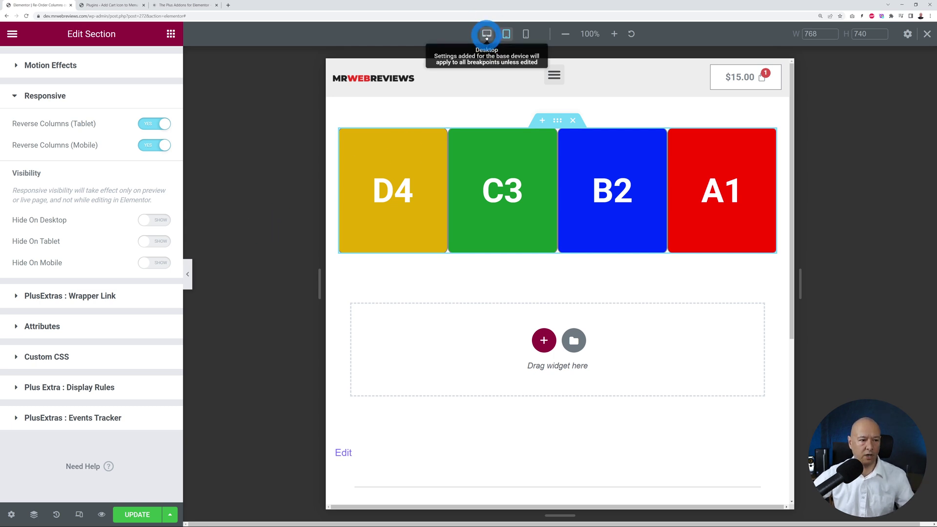
- Return the preview to desktop width, showing columns A1, B2, C3, D4
{"action": "left_click", "coordinate": [486, 35]}
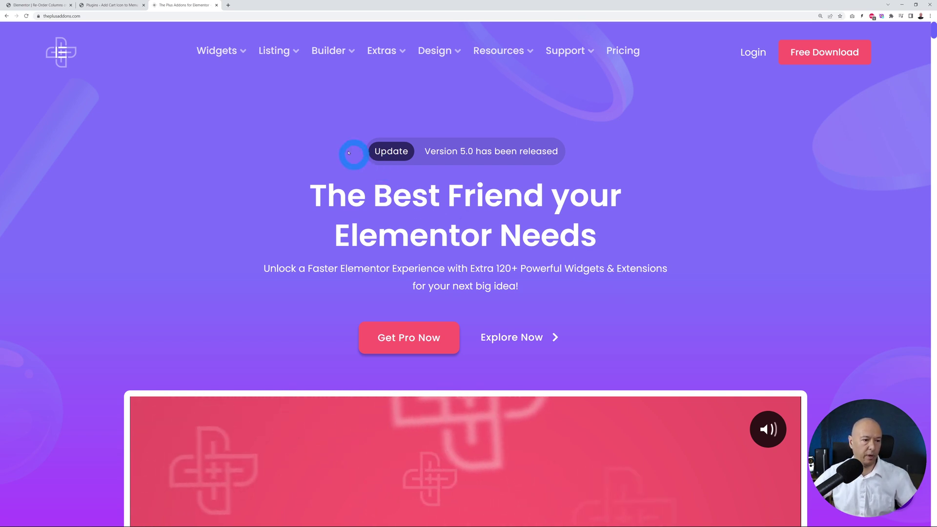
{"action": "mouse_move", "coordinate": [333, 51]}
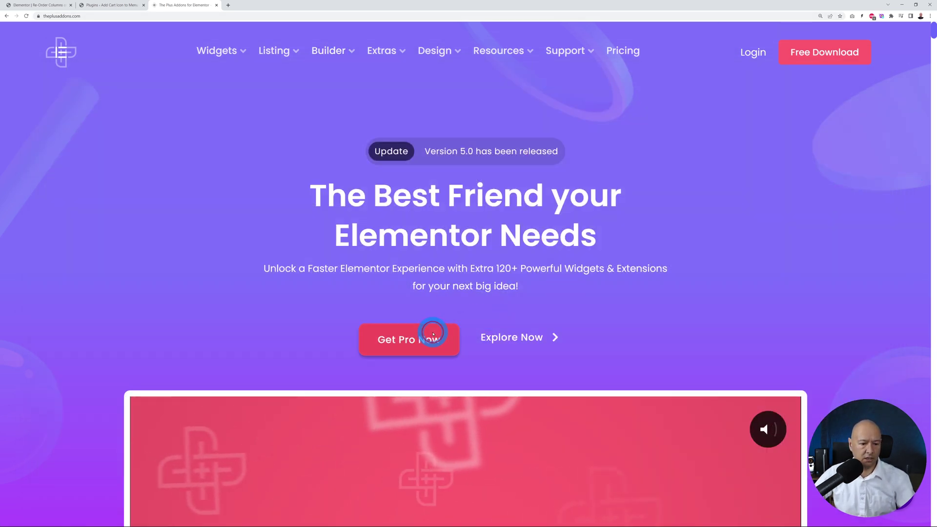
- Open the Pricing page via Get Pro Now and browse the Starter, Professional and Studio plans
{"action": "left_click", "coordinate": [433, 333]}
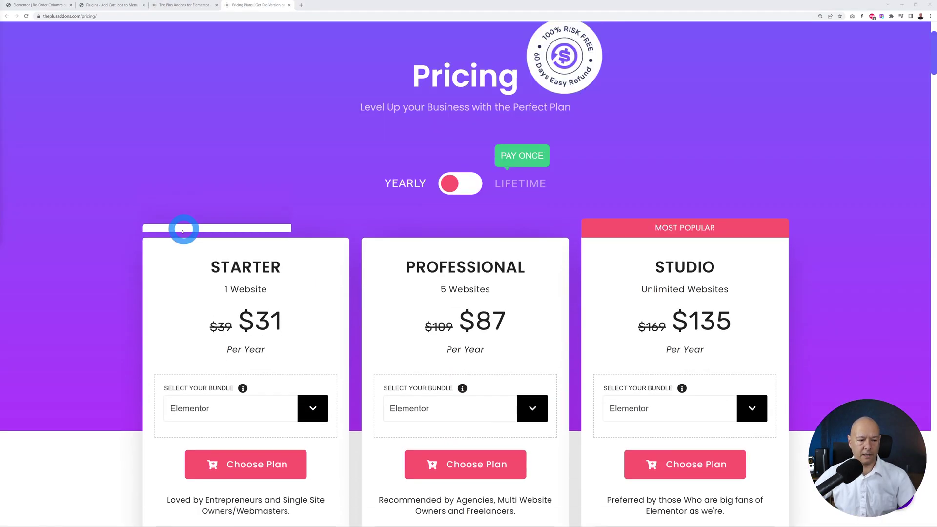
{"action": "scroll", "coordinate": [147, 232], "scroll_direction": "down", "scroll_amount": 2}
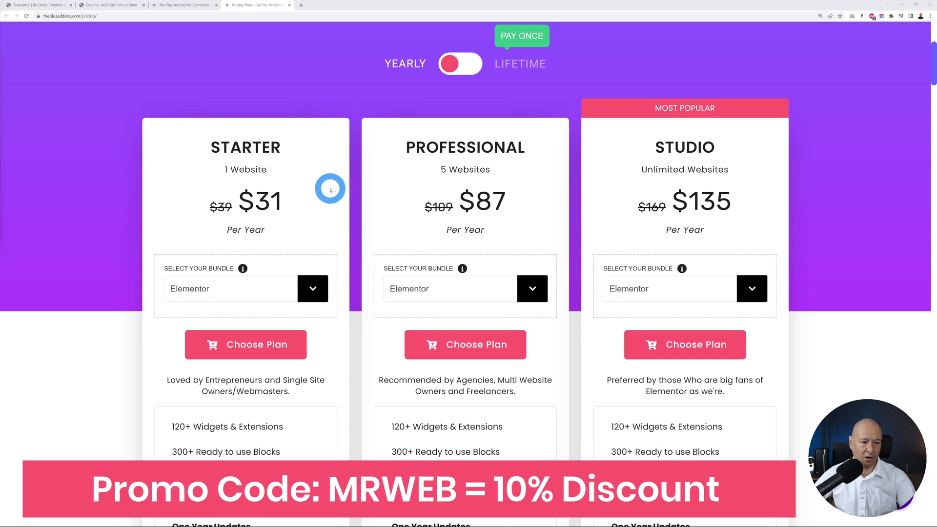
{"action": "scroll", "coordinate": [328, 186], "scroll_direction": "up", "scroll_amount": 1}
{"action": "scroll", "coordinate": [328, 184], "scroll_direction": "up", "scroll_amount": 3}
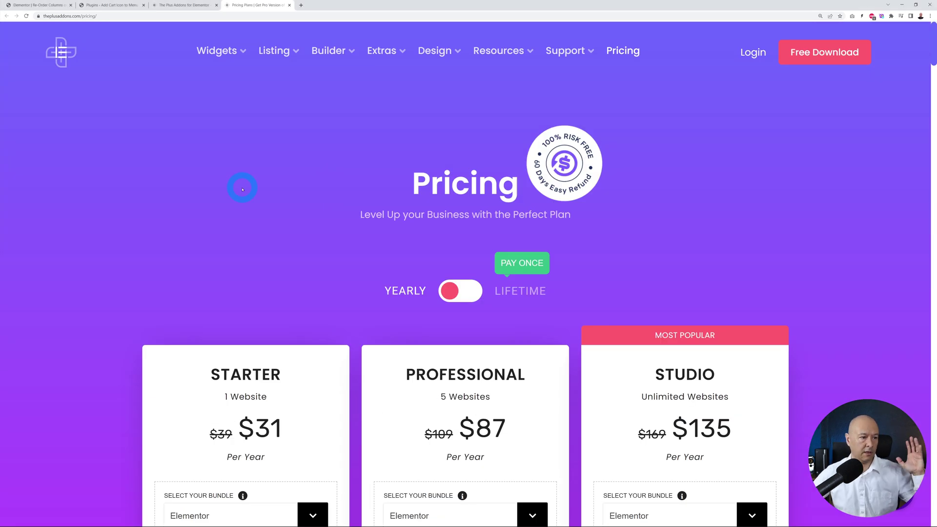
- Back in Elementor, set Reverse Columns (Tablet) and Reverse Columns (Mobile) to NO
{"action": "left_click", "coordinate": [40, 5]}
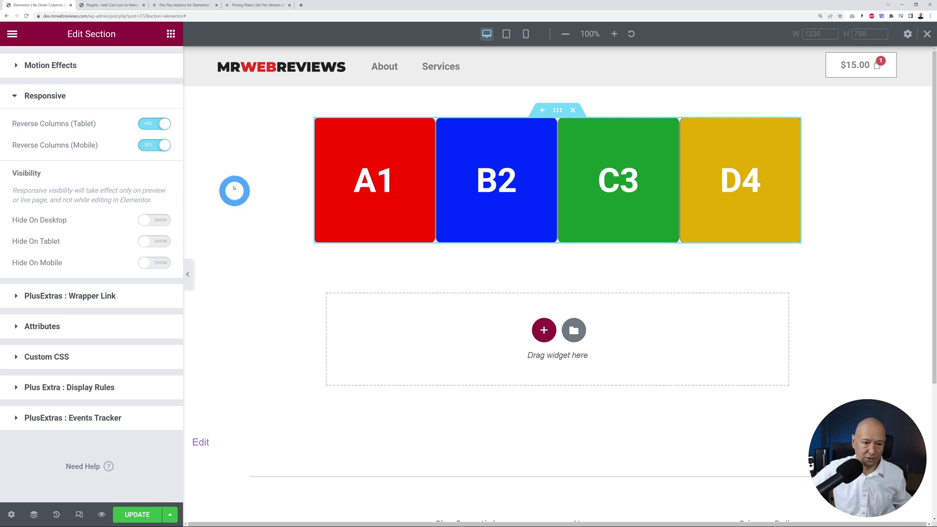
{"action": "left_click", "coordinate": [155, 124]}
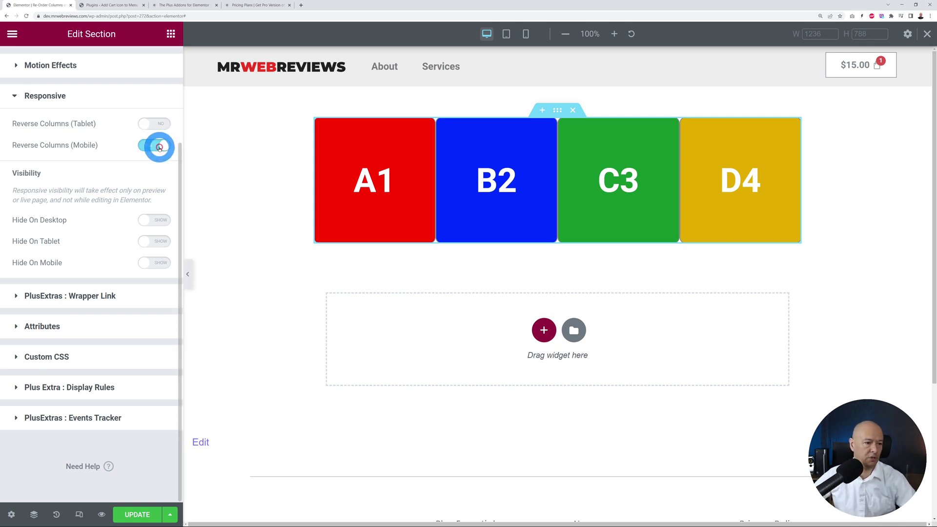
{"action": "left_click", "coordinate": [159, 147]}
{"action": "left_click", "coordinate": [124, 190]}
{"action": "scroll", "coordinate": [124, 191], "scroll_direction": "up", "scroll_amount": 3}
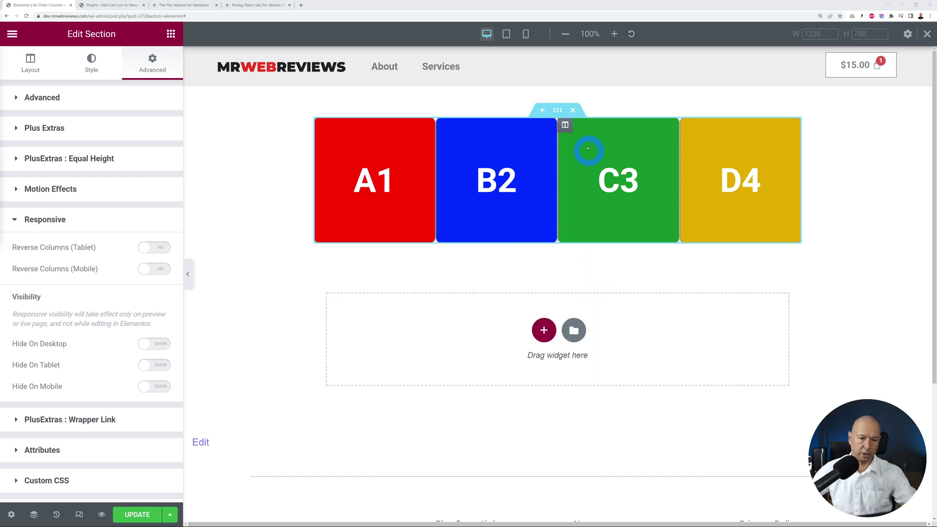
- Set the green C3 column's mobile Column Order to 1 in Advanced > Plus Extras
{"action": "left_click", "coordinate": [565, 126]}
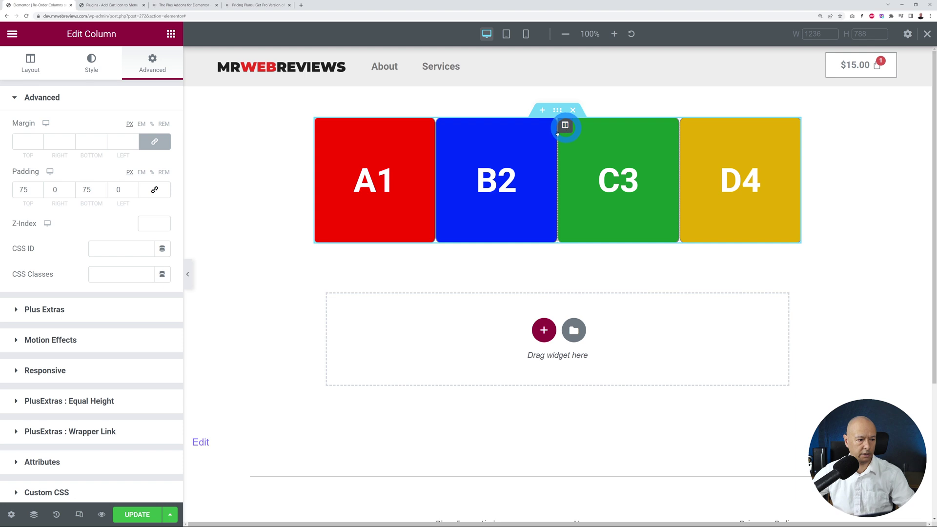
{"action": "left_click", "coordinate": [149, 73]}
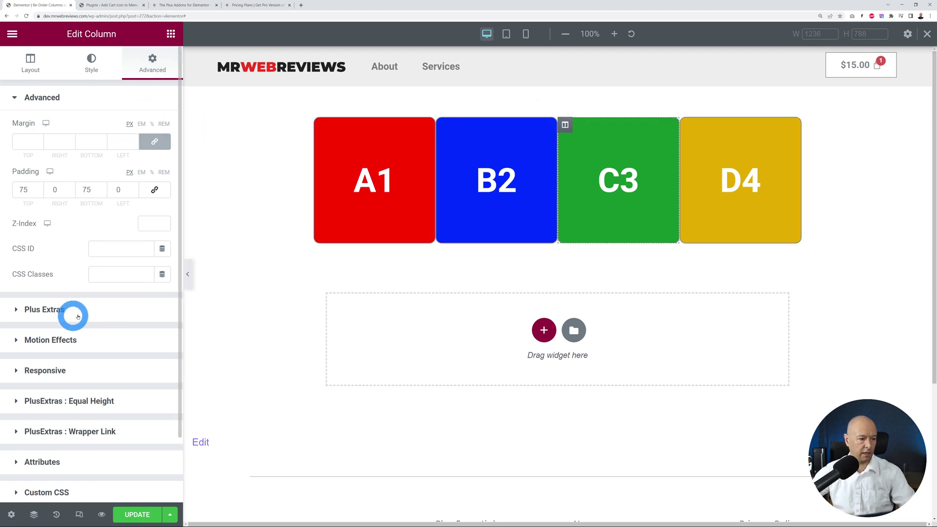
{"action": "left_click", "coordinate": [67, 313]}
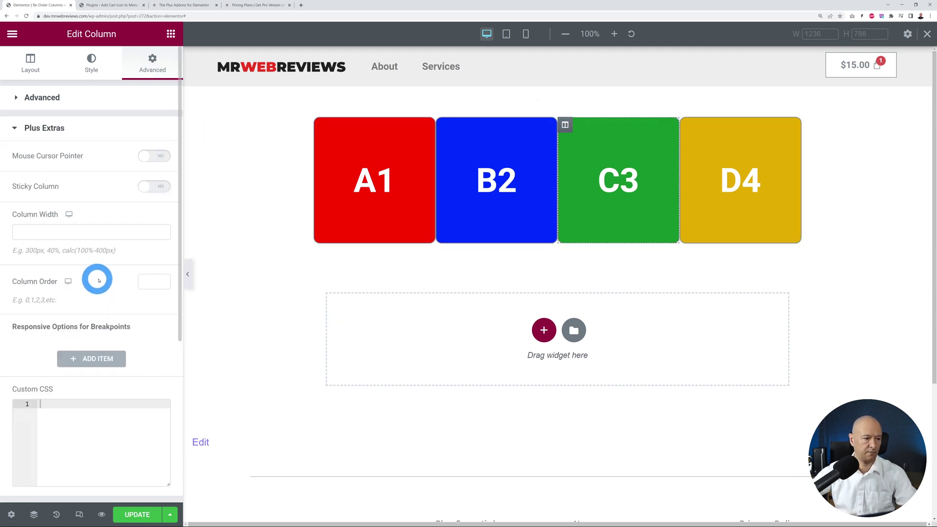
{"action": "scroll", "coordinate": [104, 271], "scroll_direction": "down", "scroll_amount": 2}
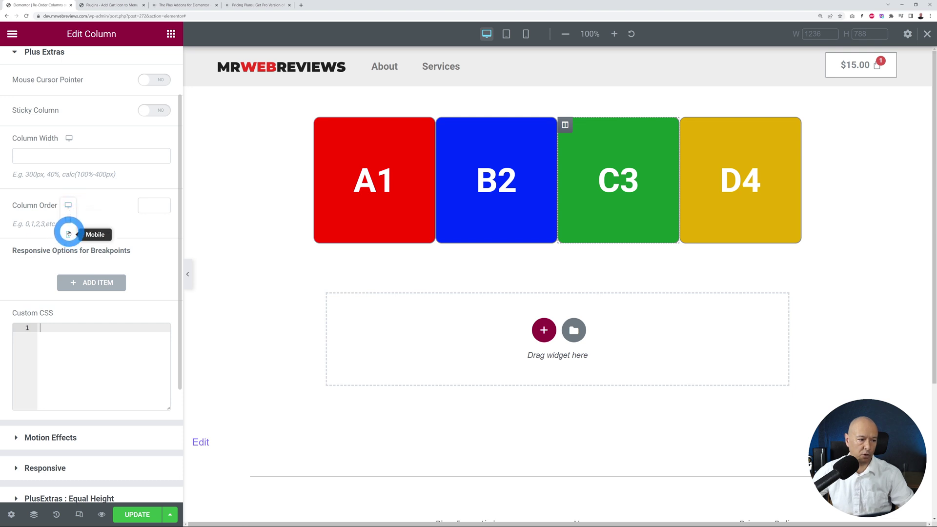
{"action": "left_click", "coordinate": [69, 235]}
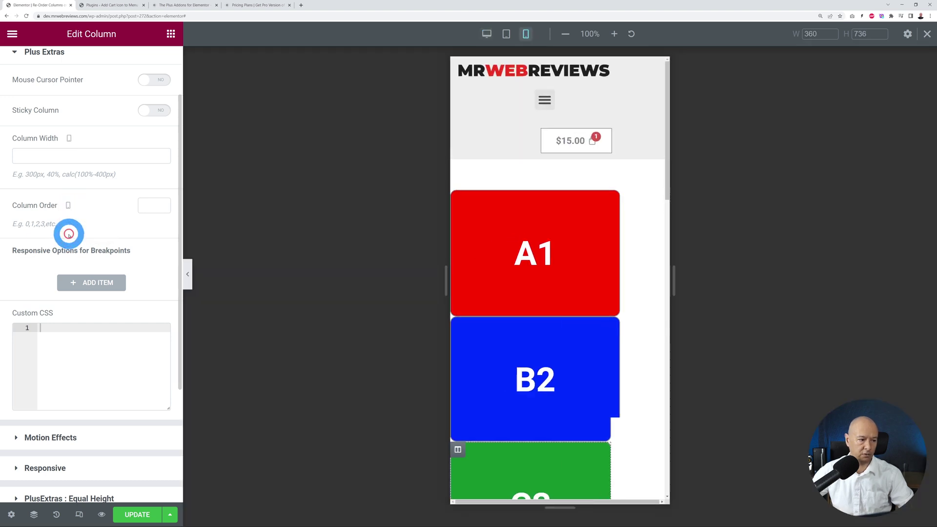
{"action": "left_click", "coordinate": [146, 209]}
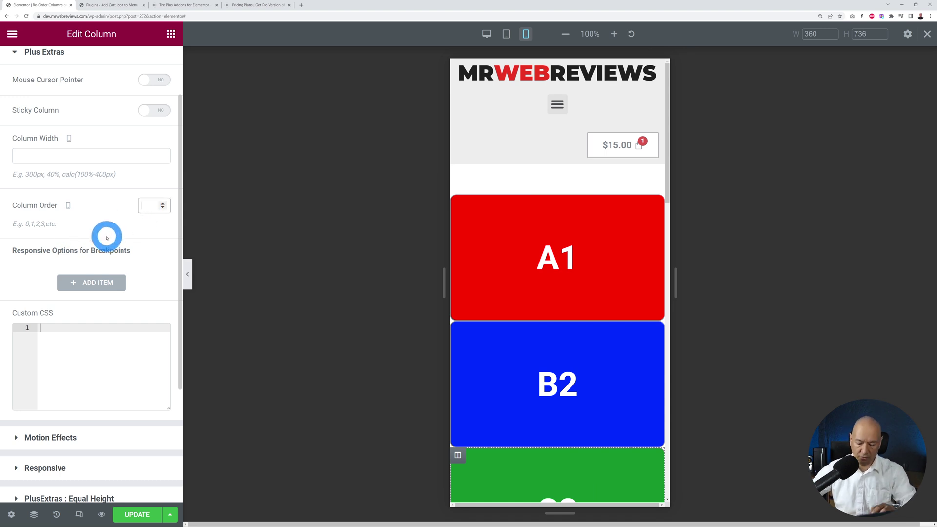
{"action": "type", "text": "1"}
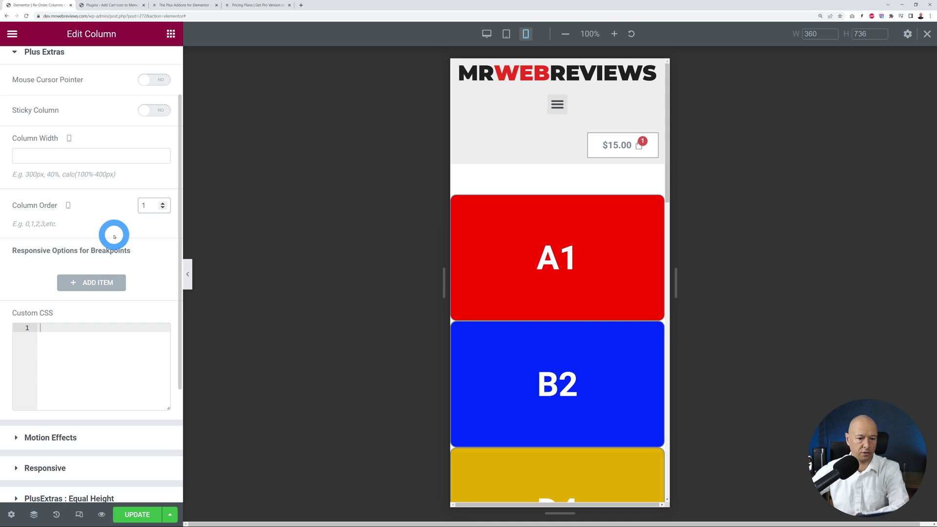
{"action": "mouse_move", "coordinate": [538, 253]}
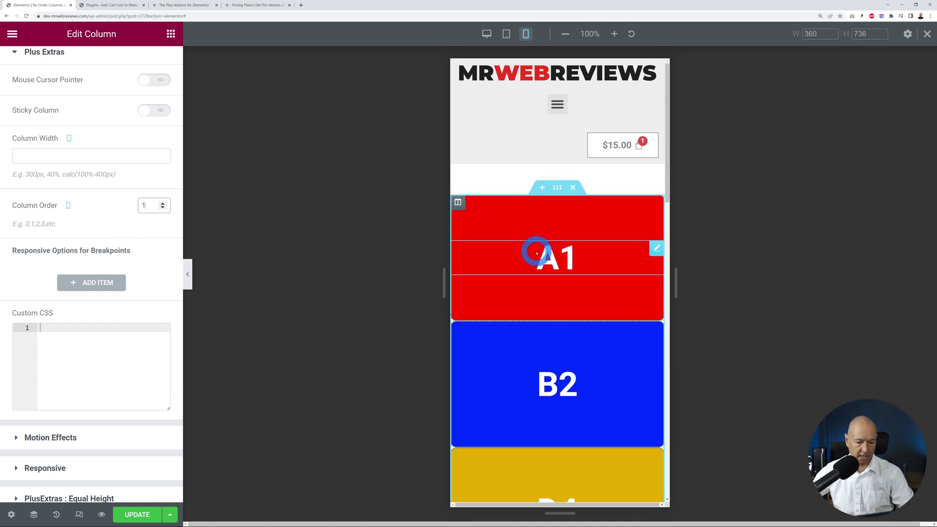
{"action": "scroll", "coordinate": [537, 253], "scroll_direction": "down", "scroll_amount": 2}
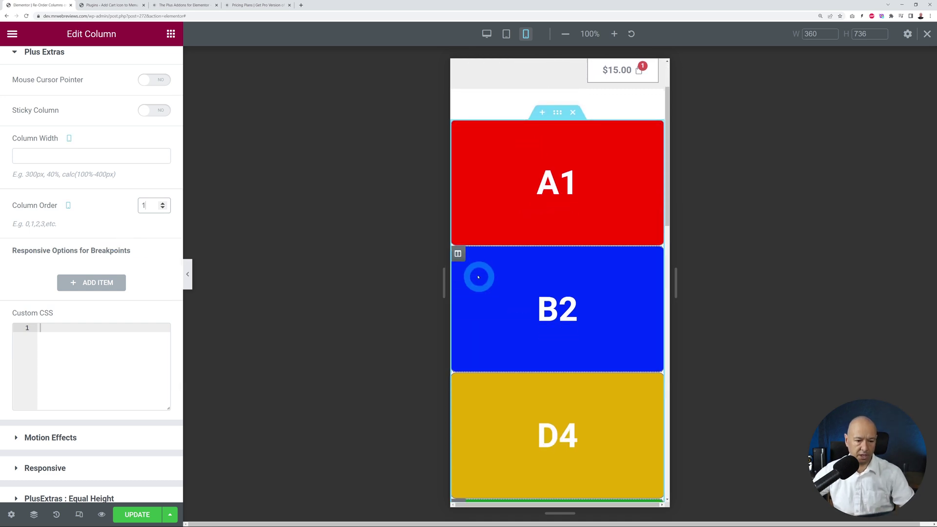
- Give the blue B2 column a mobile Column Order of 2
{"action": "left_click", "coordinate": [458, 254]}
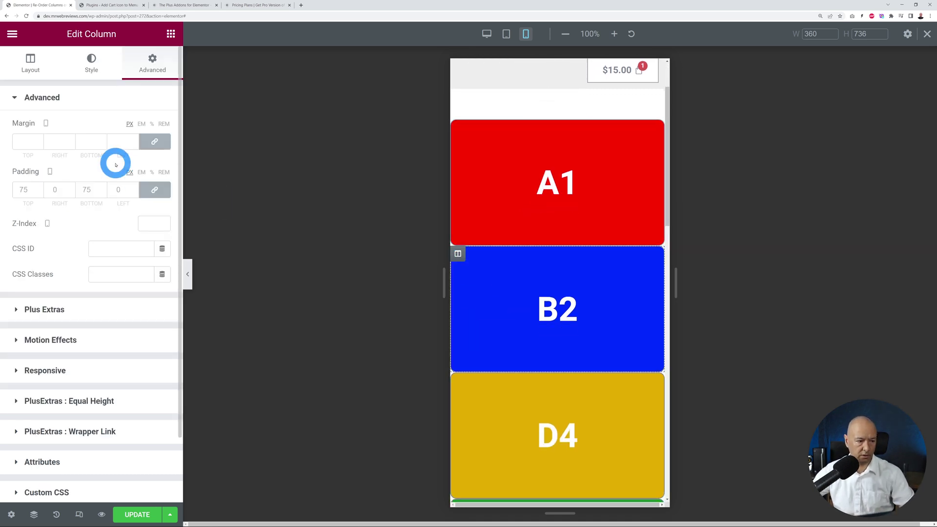
{"action": "left_click", "coordinate": [68, 311]}
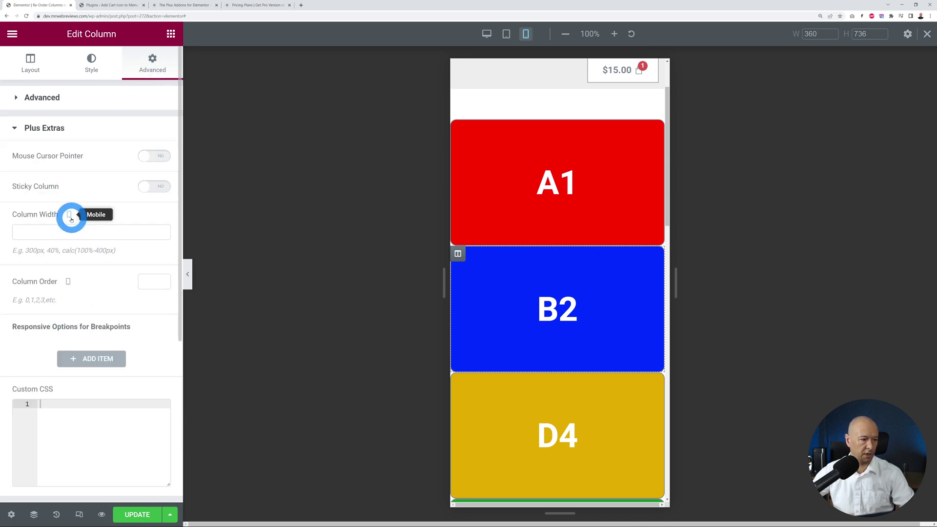
{"action": "left_click", "coordinate": [144, 283]}
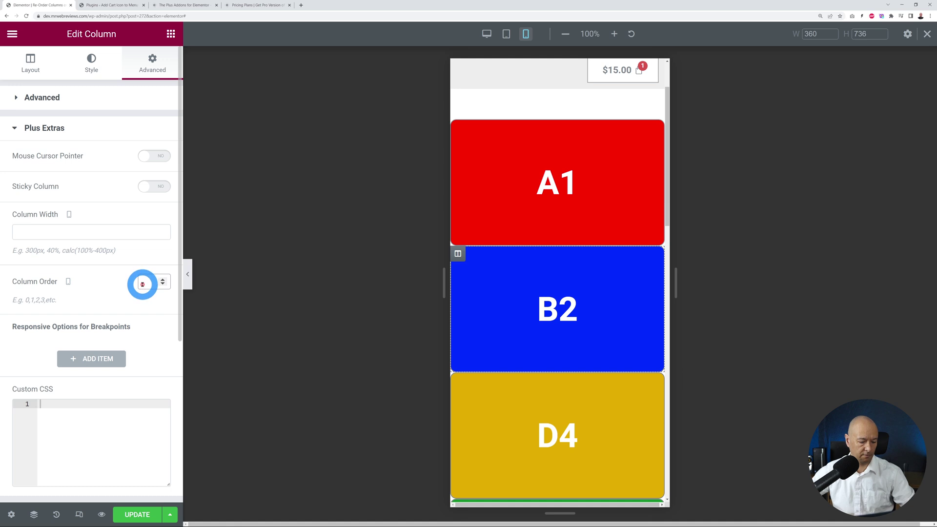
{"action": "type", "text": "2"}
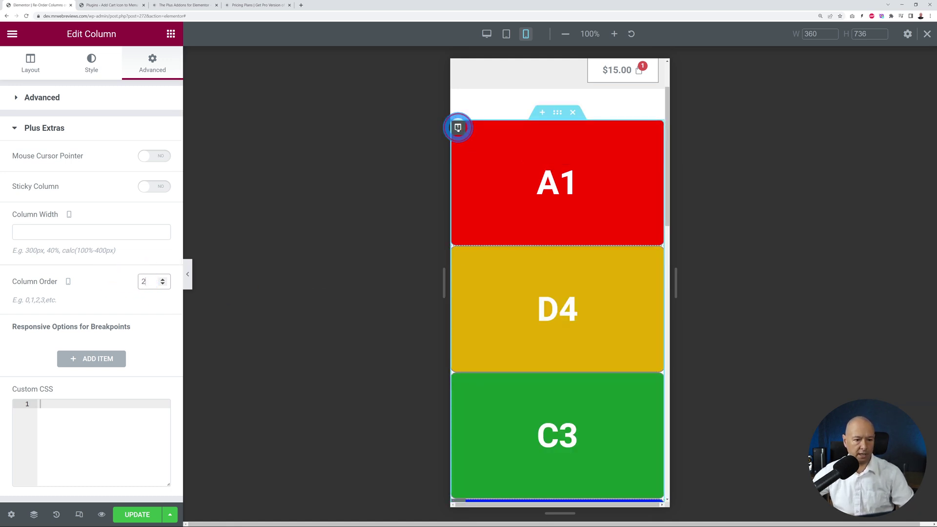
- Give the red A1 column a mobile Column Order of 3
{"action": "left_click", "coordinate": [458, 127]}
{"action": "left_click", "coordinate": [153, 69]}
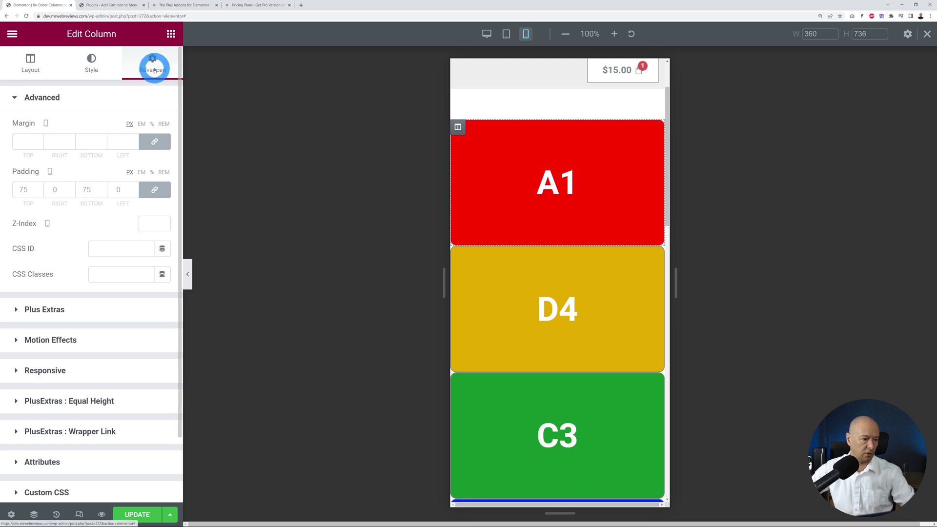
{"action": "left_click", "coordinate": [63, 310]}
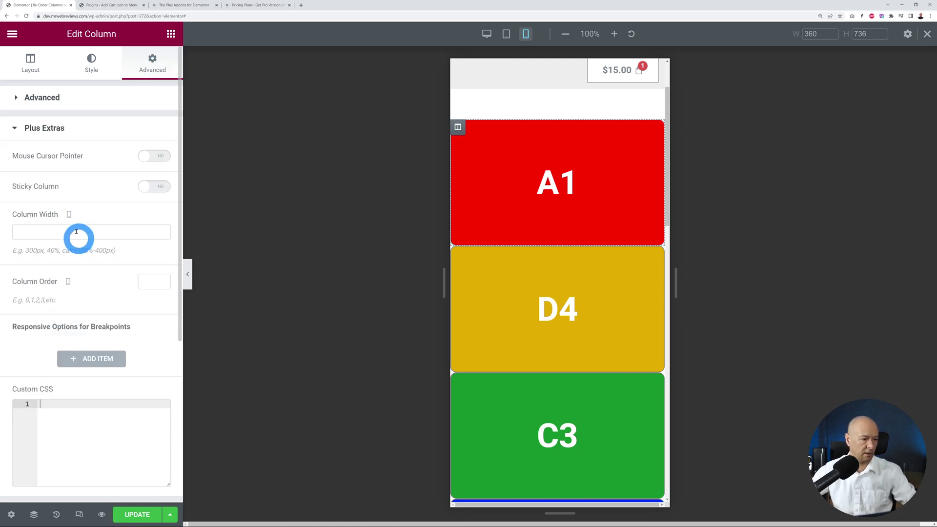
{"action": "left_click", "coordinate": [152, 286]}
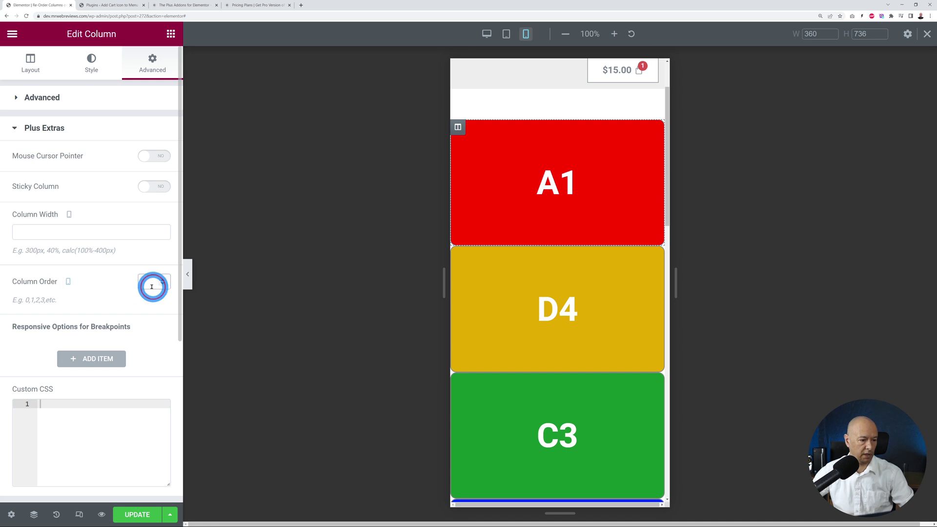
{"action": "type", "text": "3"}
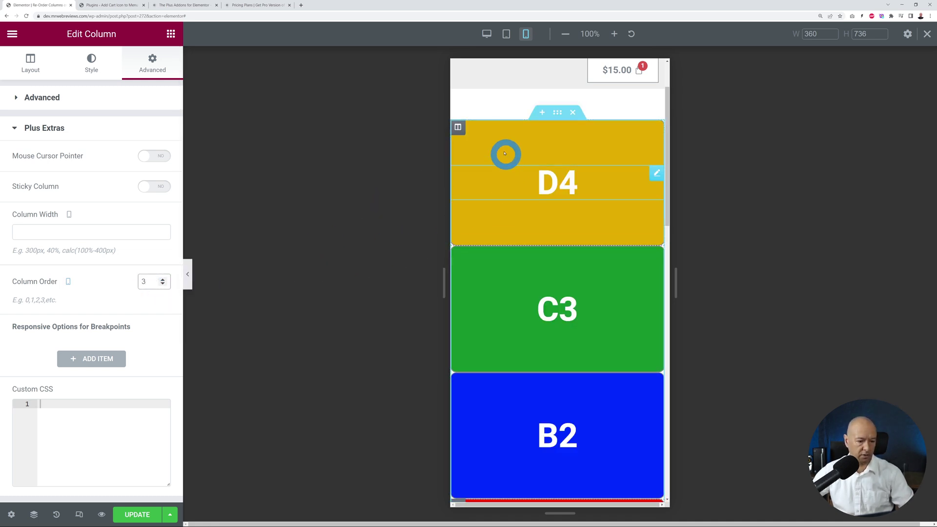
- Give the yellow D4 column a mobile Column Order of 4
{"action": "left_click", "coordinate": [458, 128]}
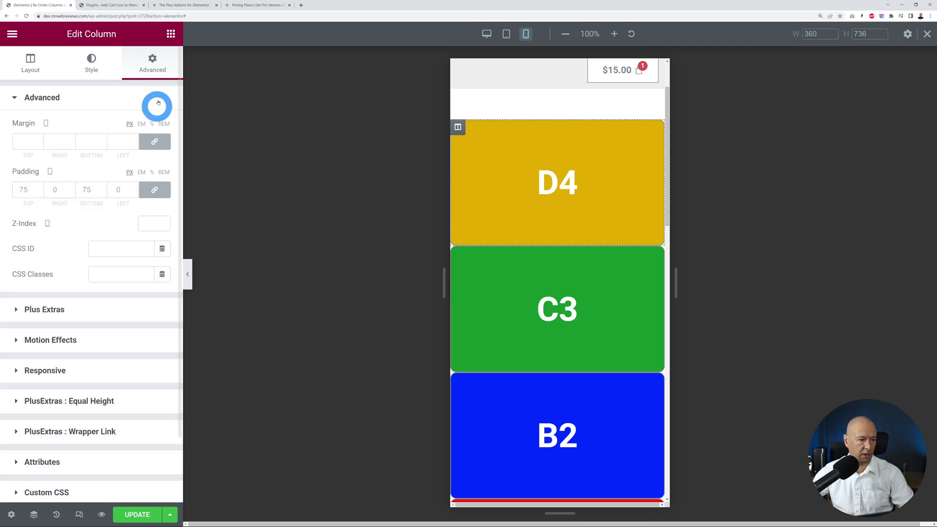
{"action": "left_click", "coordinate": [59, 309]}
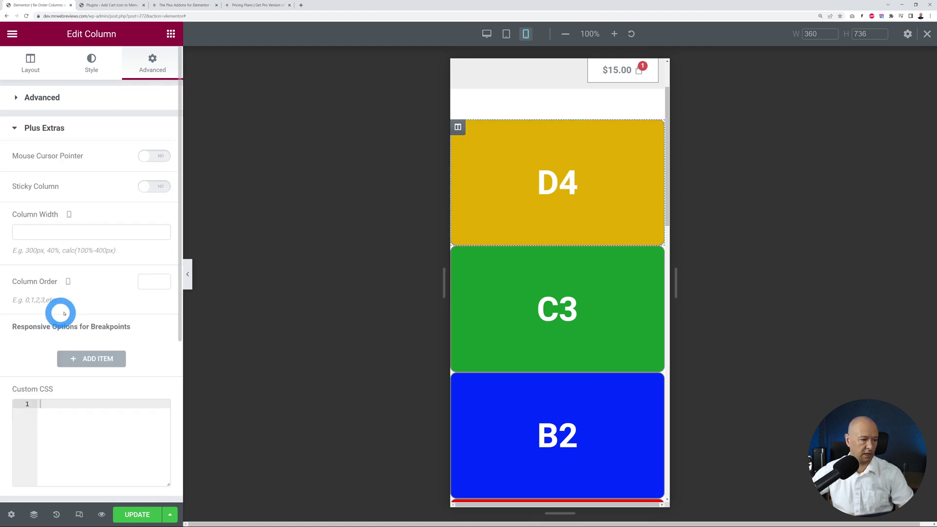
{"action": "left_click", "coordinate": [144, 281]}
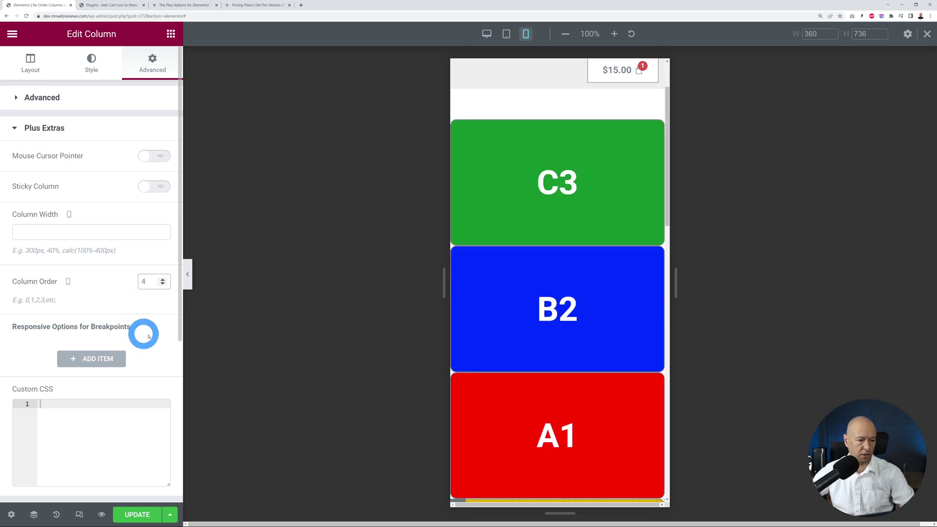
{"action": "mouse_move", "coordinate": [557, 183]}
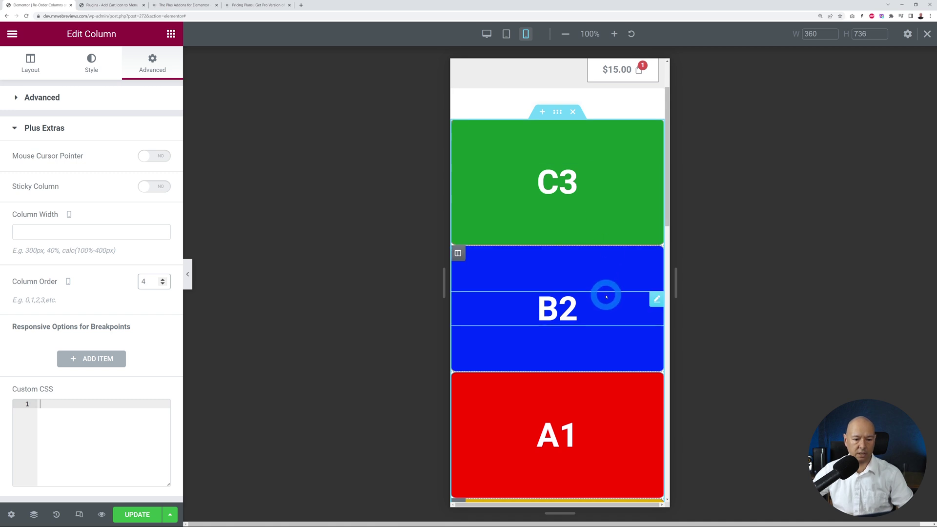
{"action": "scroll", "coordinate": [605, 312], "scroll_direction": "down", "scroll_amount": 2}
{"action": "scroll", "coordinate": [601, 366], "scroll_direction": "down", "scroll_amount": 3}
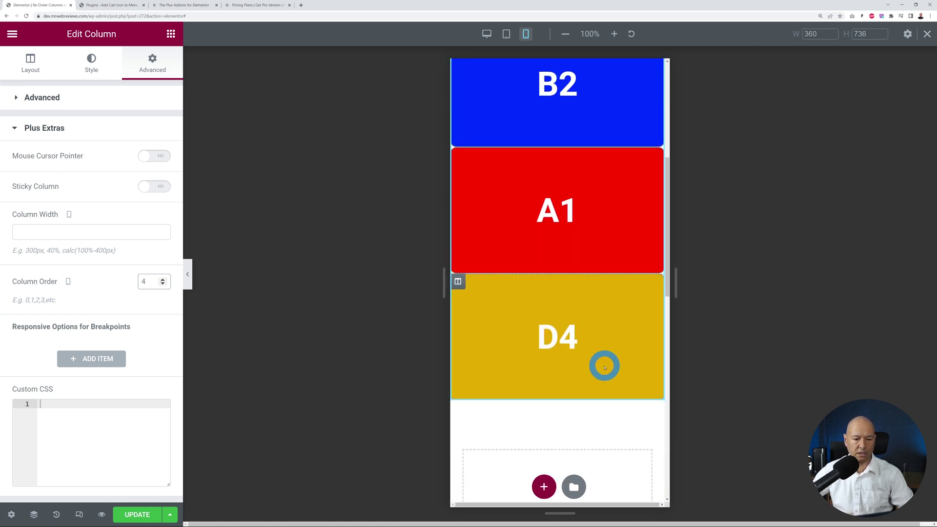
{"action": "scroll", "coordinate": [603, 366], "scroll_direction": "up", "scroll_amount": 5}
- Switch to the desktop preview and check the row still reads A1, B2, C3, D4
{"action": "left_click", "coordinate": [487, 34]}
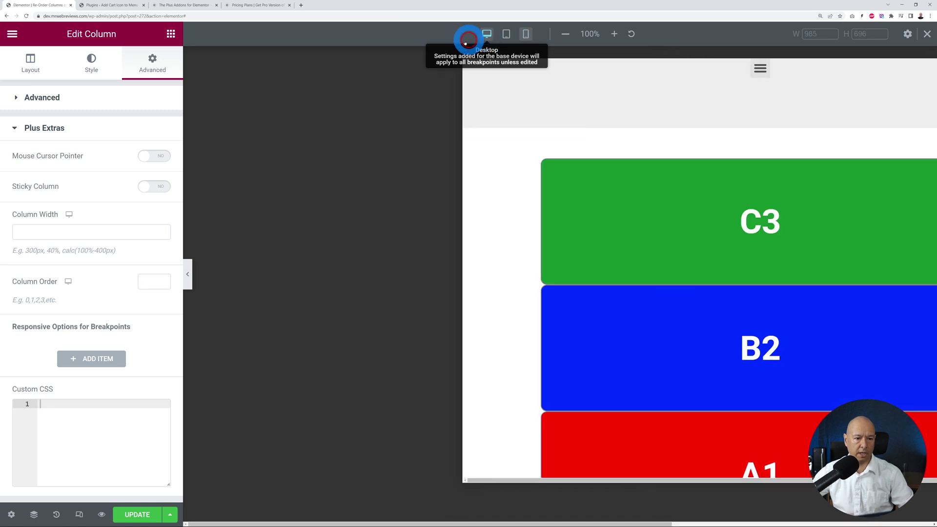
{"action": "scroll", "coordinate": [302, 244], "scroll_direction": "up", "scroll_amount": 2}
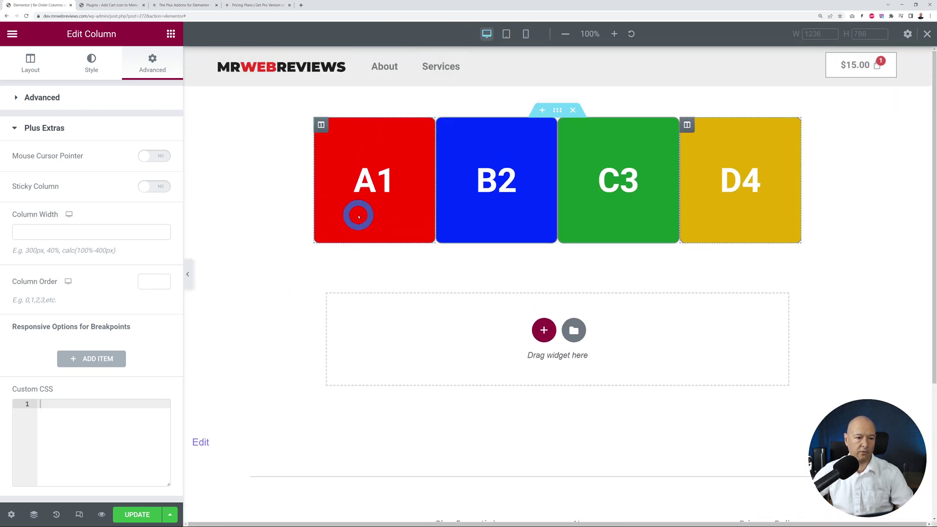